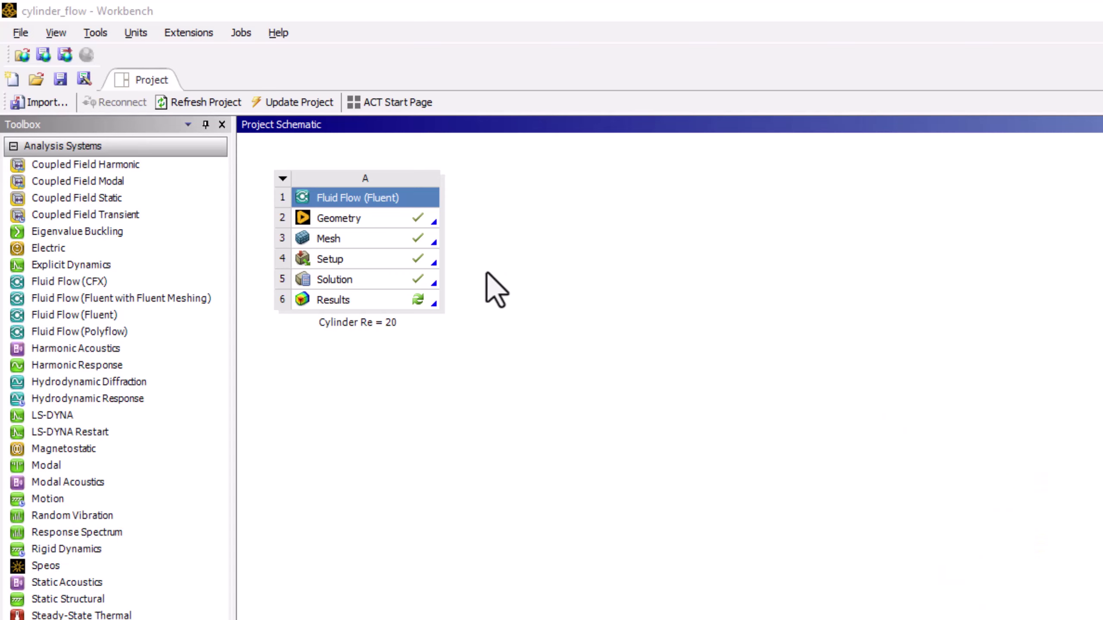
Open the solved Cylinder Re = 20 case in Fluent from the Solution cell (A5).
click(420, 278)
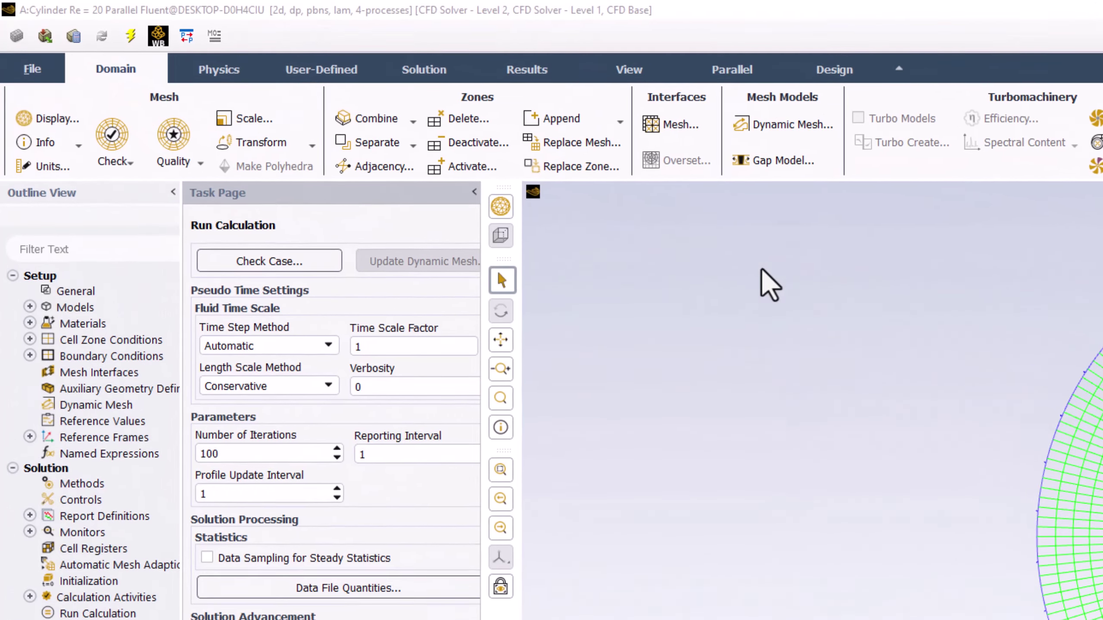
Switch Fluent to the Results tab for post-processing the cylinder solution.
click(527, 70)
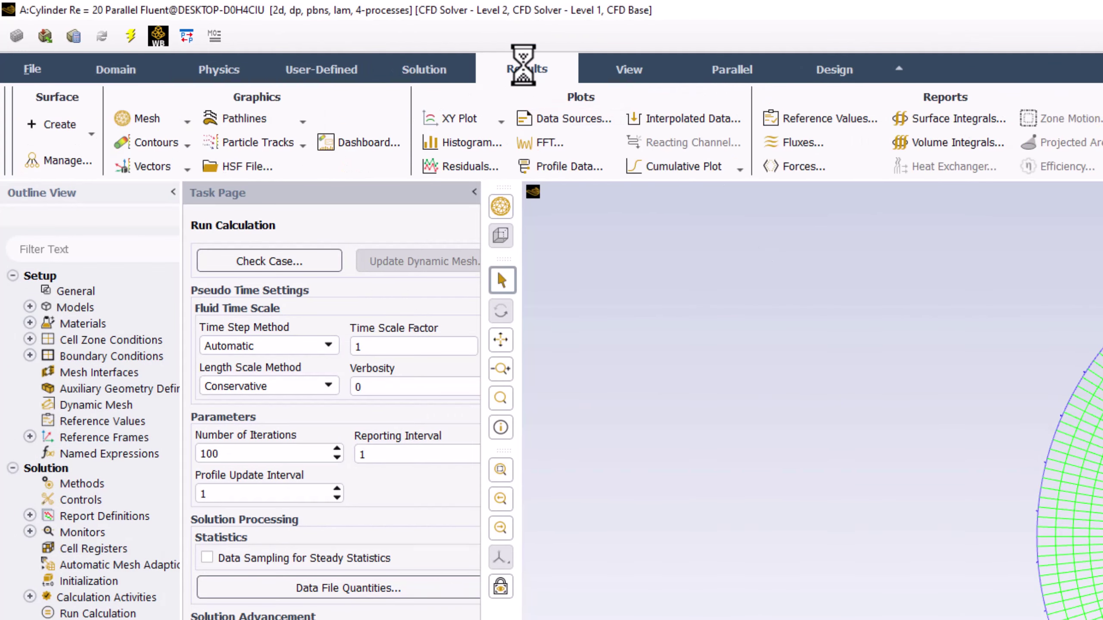
Create a contour plot named velocity_contours of Velocity Magnitude, display it, and close the settings.
click(173, 143)
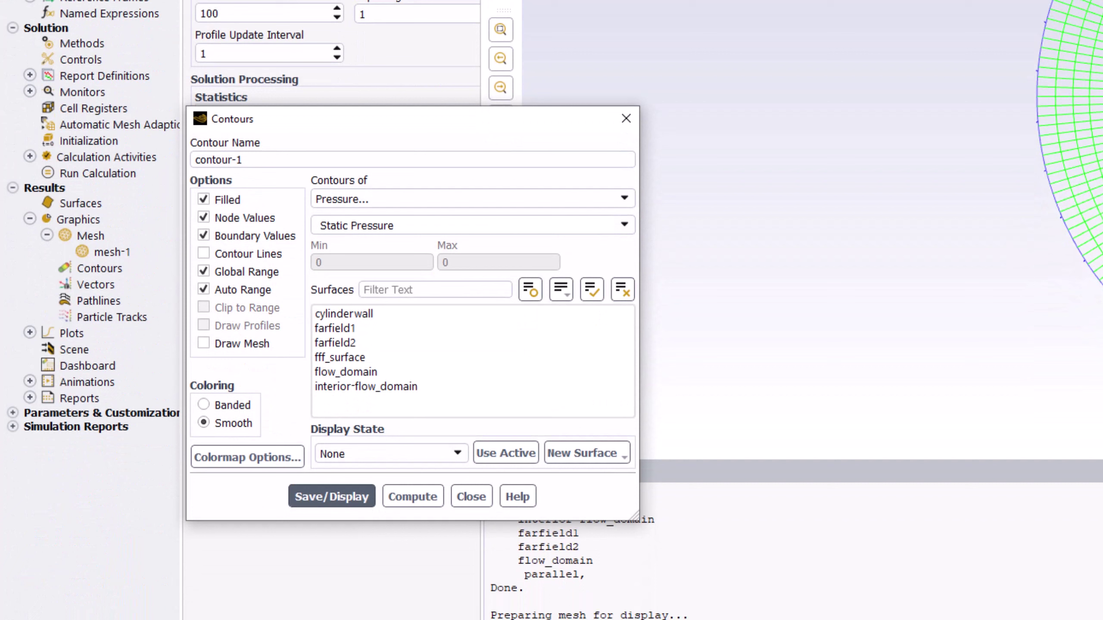
click(419, 159)
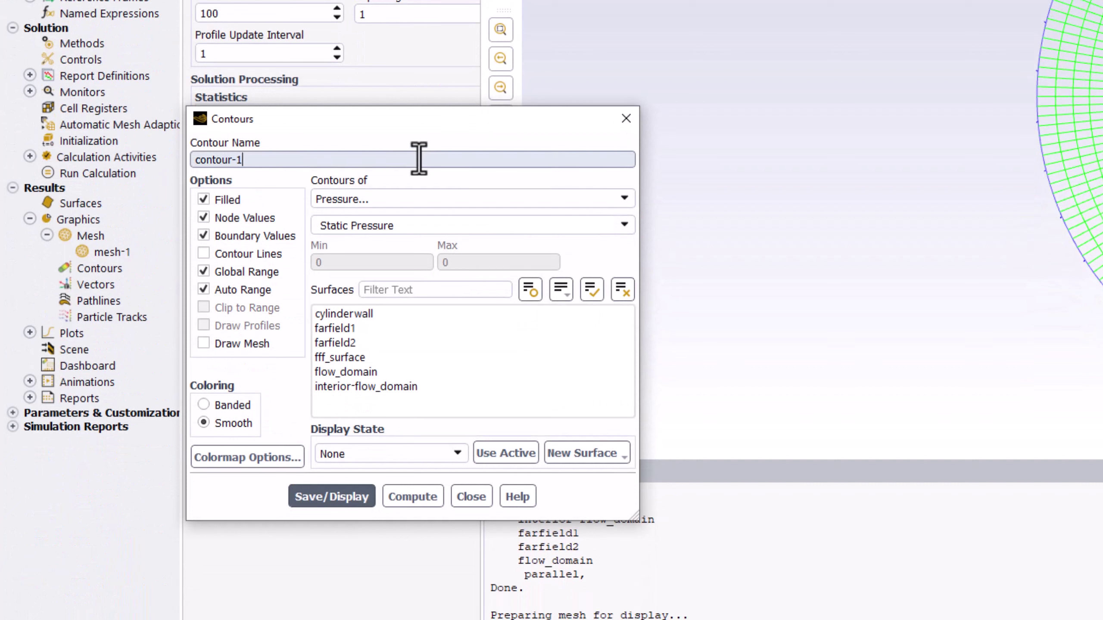
drag(419, 159, 159, 152)
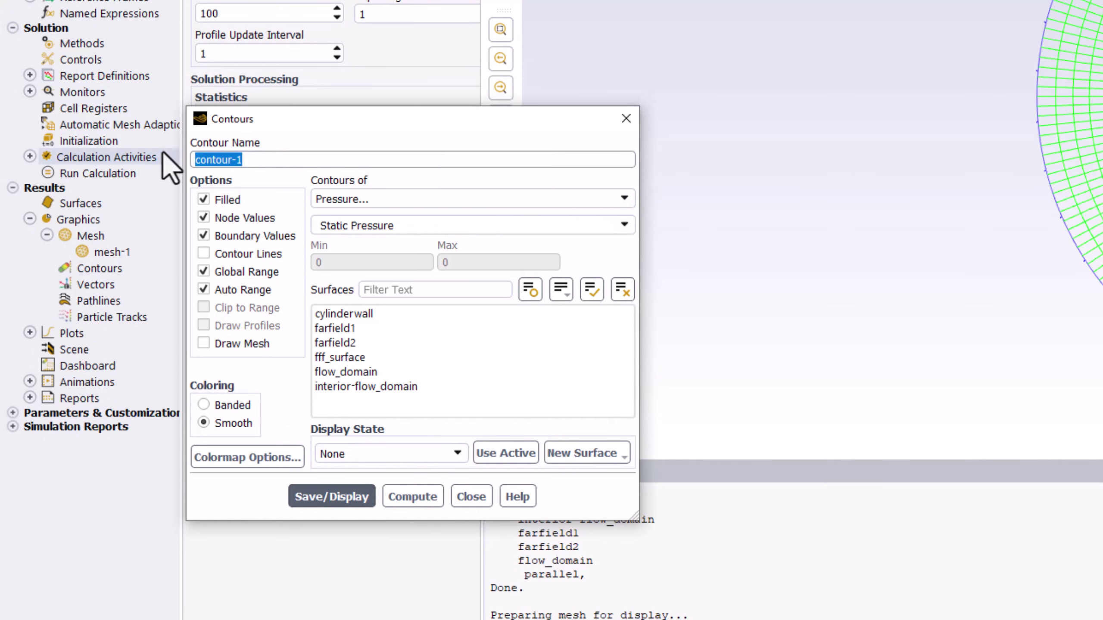
text(velocity_conto)
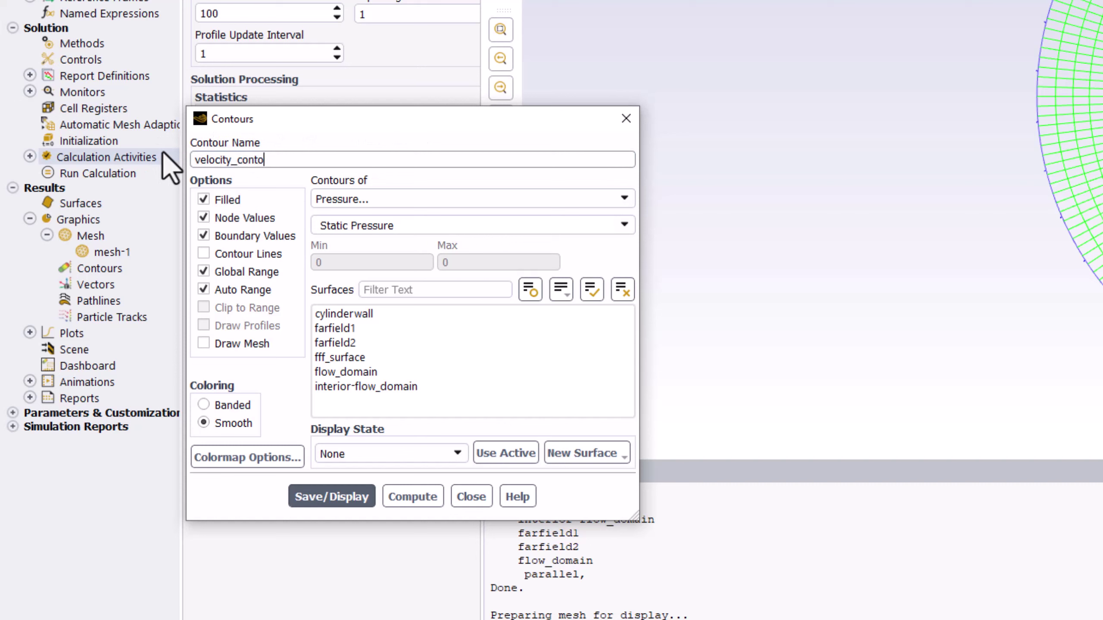
text(urs)
click(595, 201)
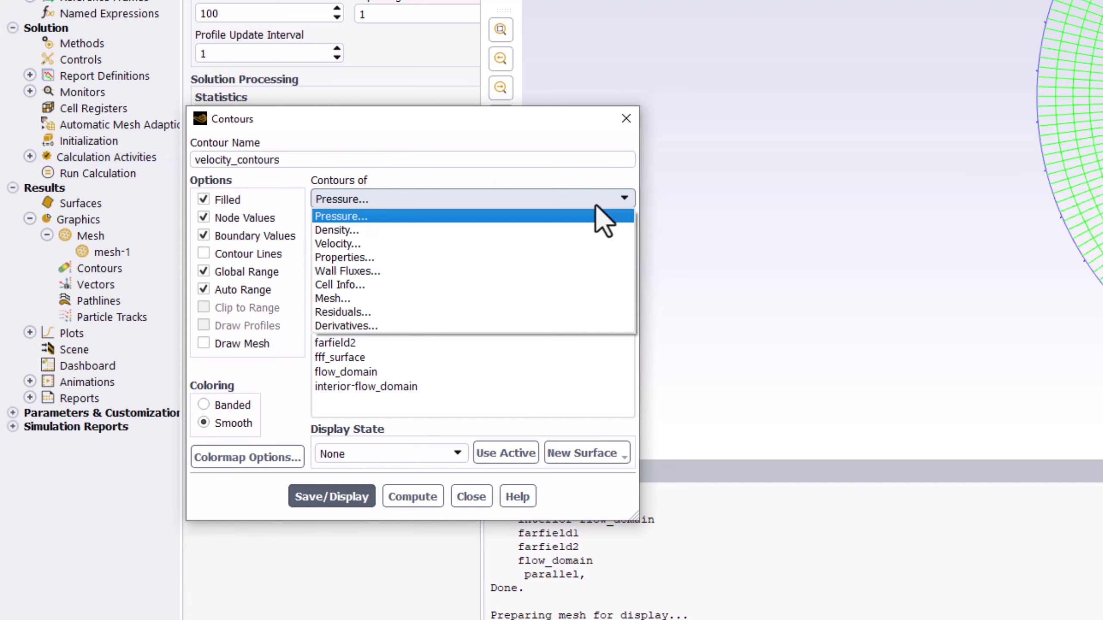
click(578, 244)
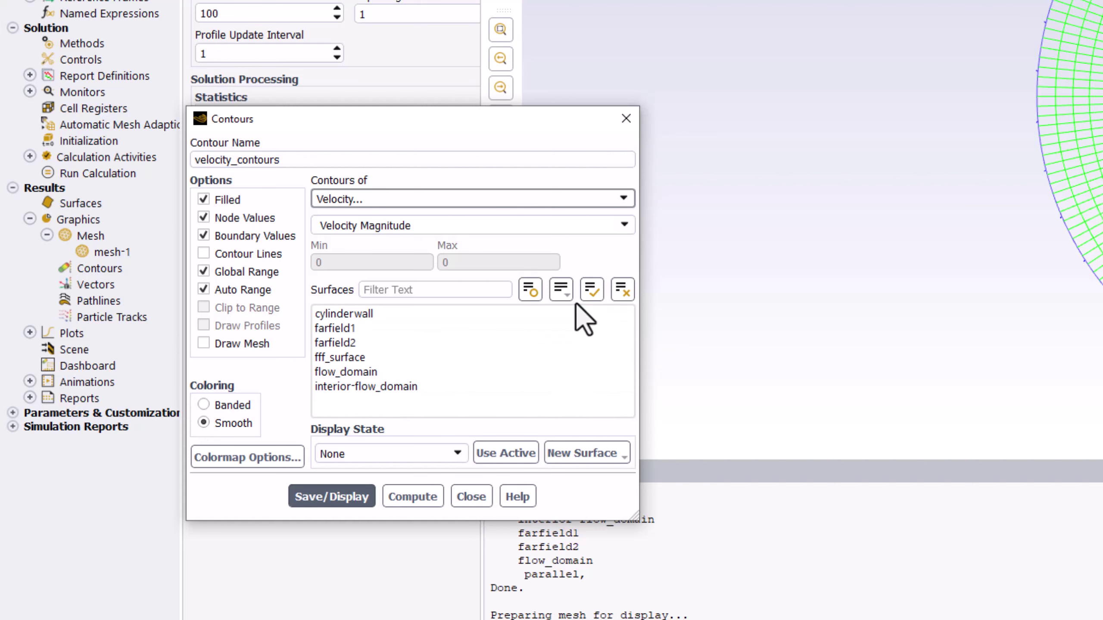
click(320, 499)
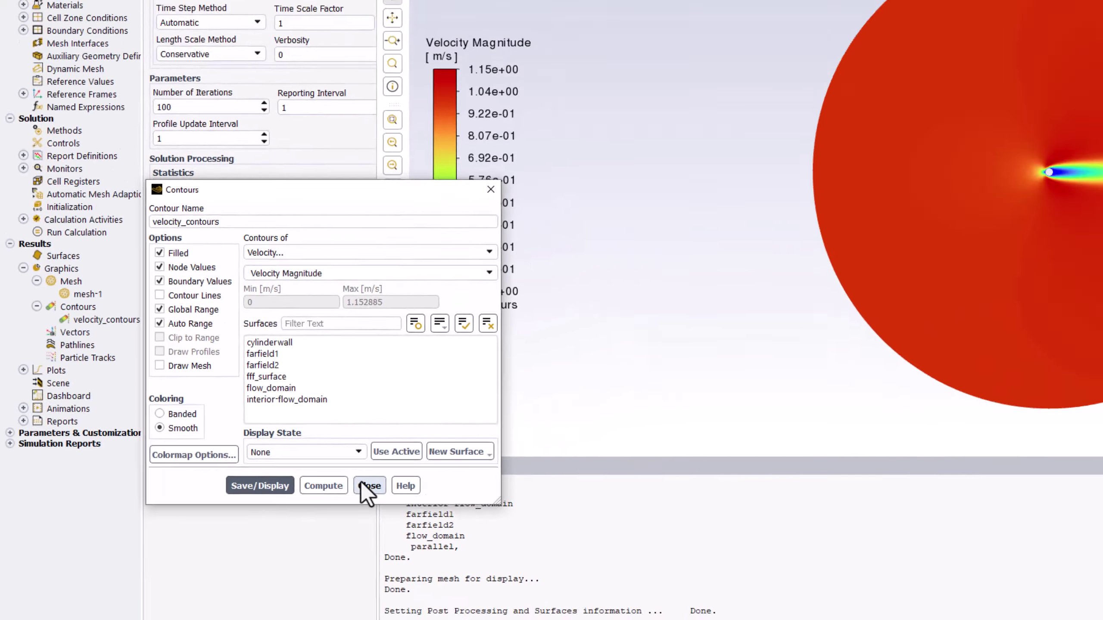
click(368, 487)
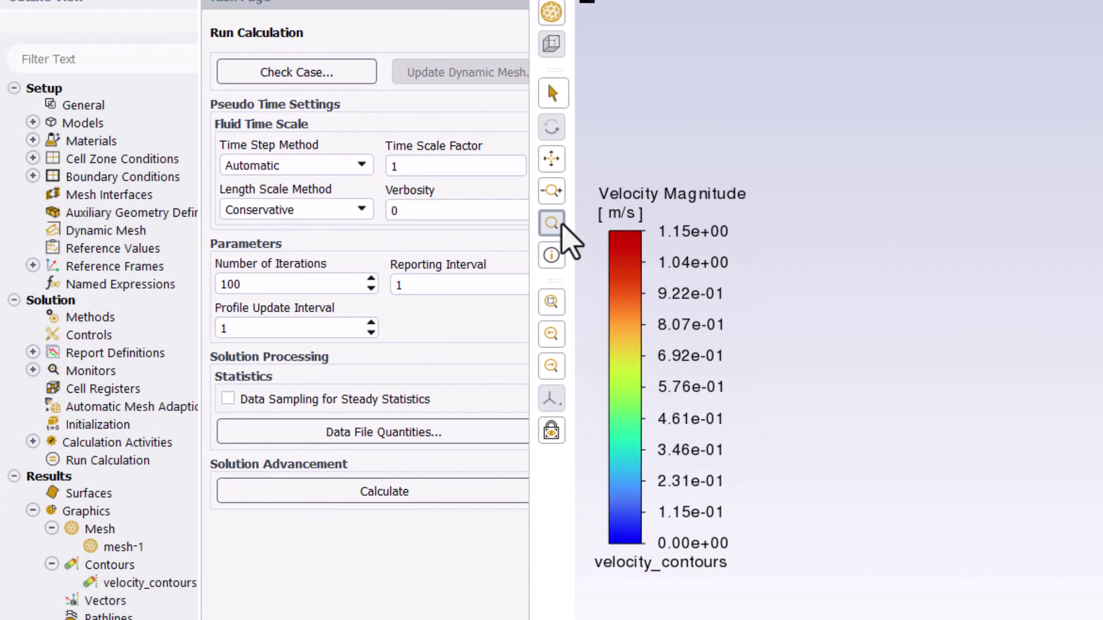
Zoom the velocity contour plot into a box around the cylinder and its wake.
click(559, 224)
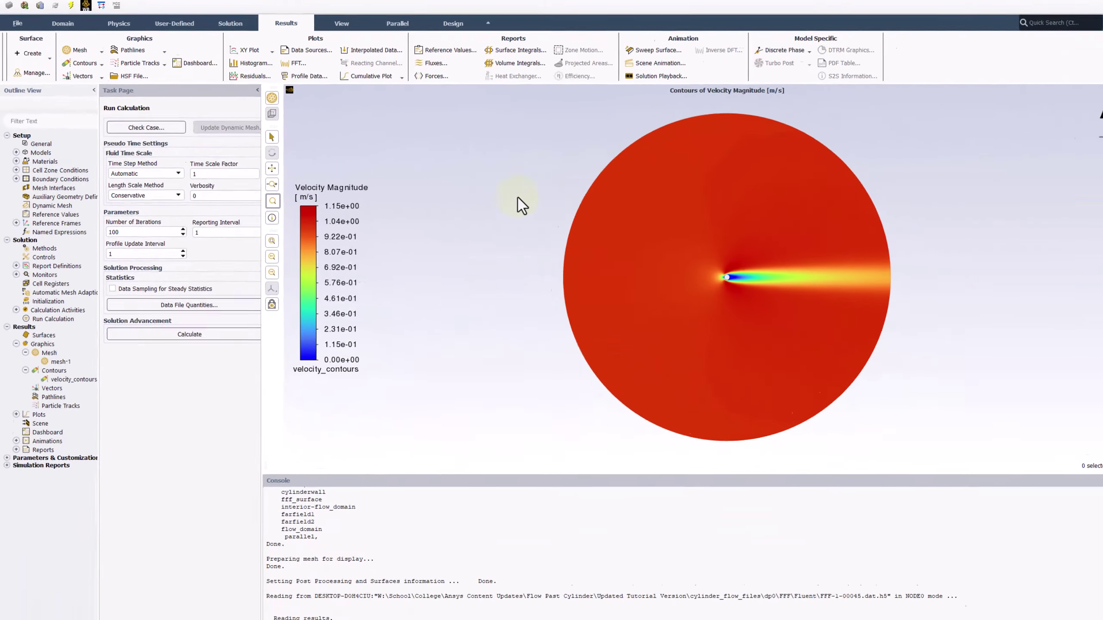
click(572, 215)
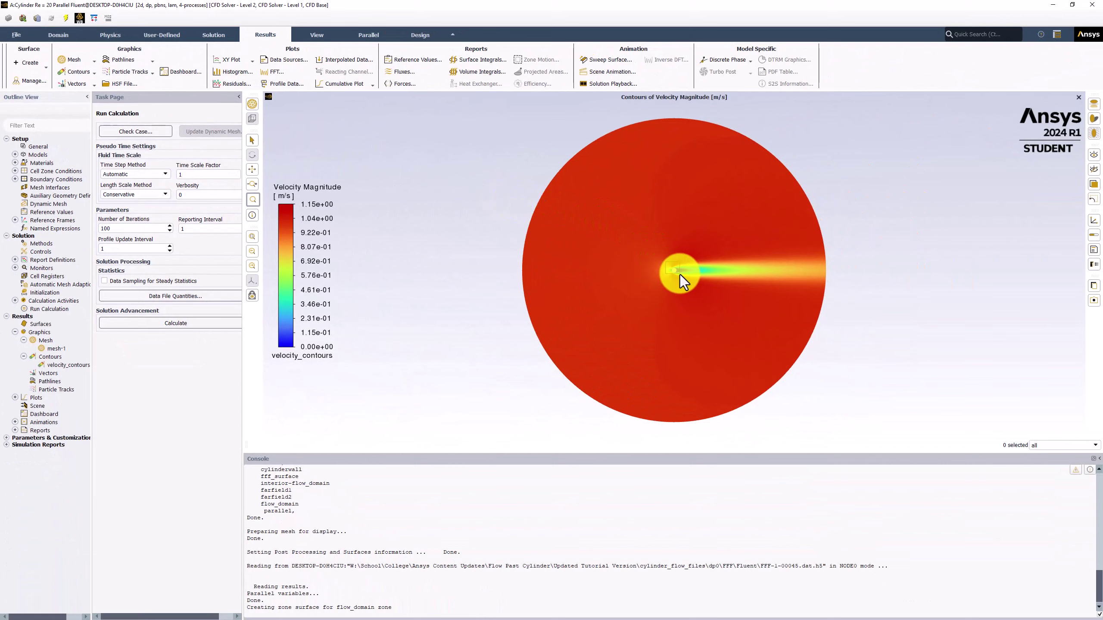
drag(680, 274, 696, 282)
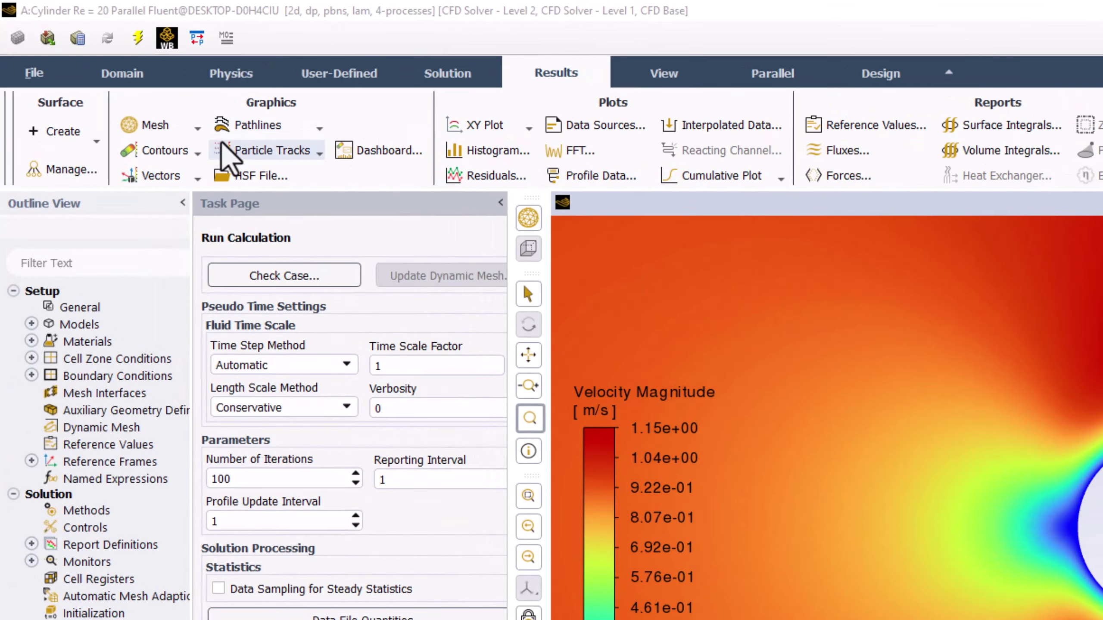
Create a second contour named pressure_contours of Static Pressure, display it, and close the settings.
click(164, 151)
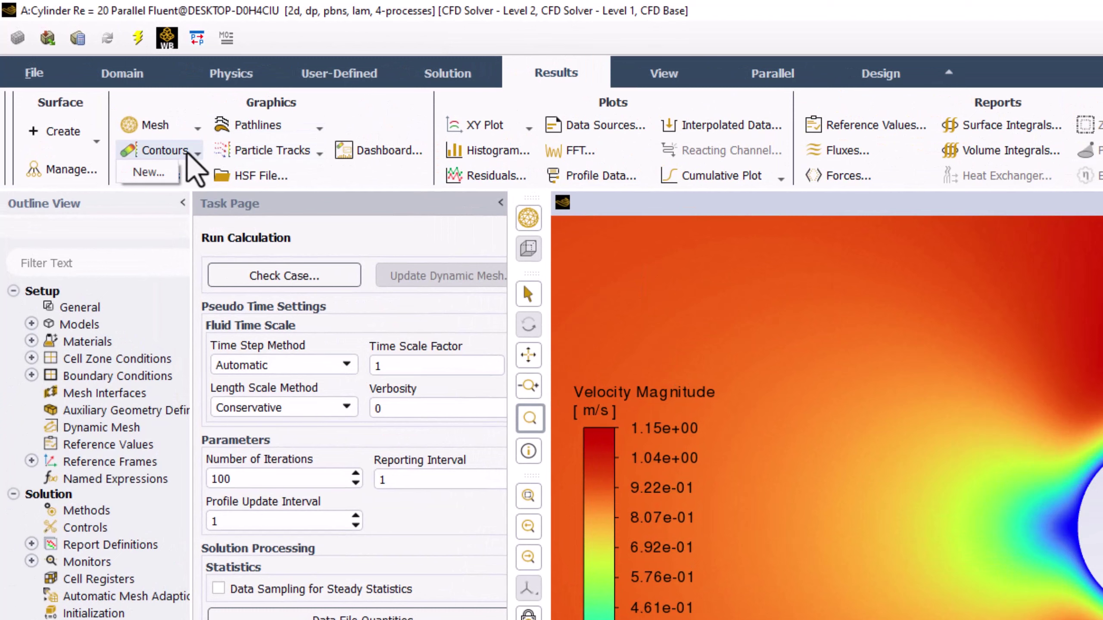
click(167, 174)
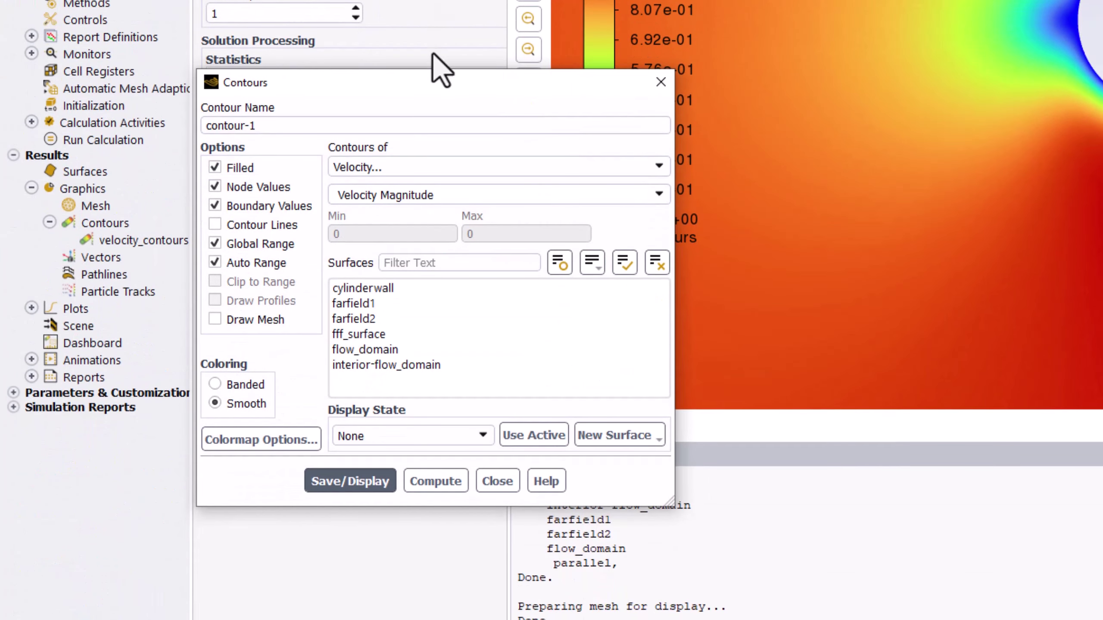
drag(300, 125, 198, 125)
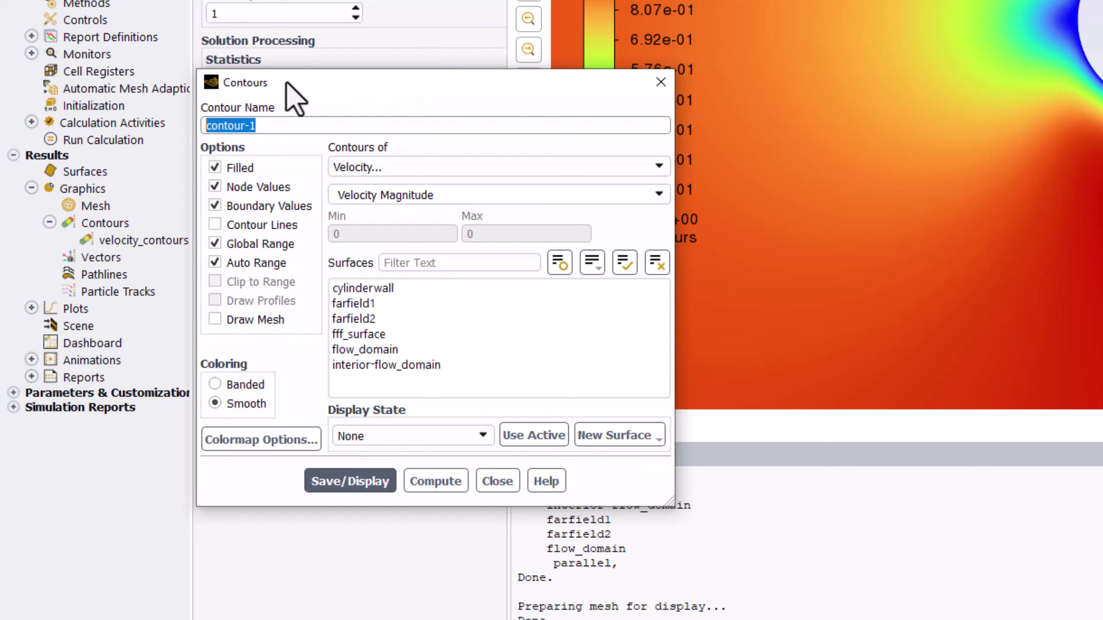
text(p)
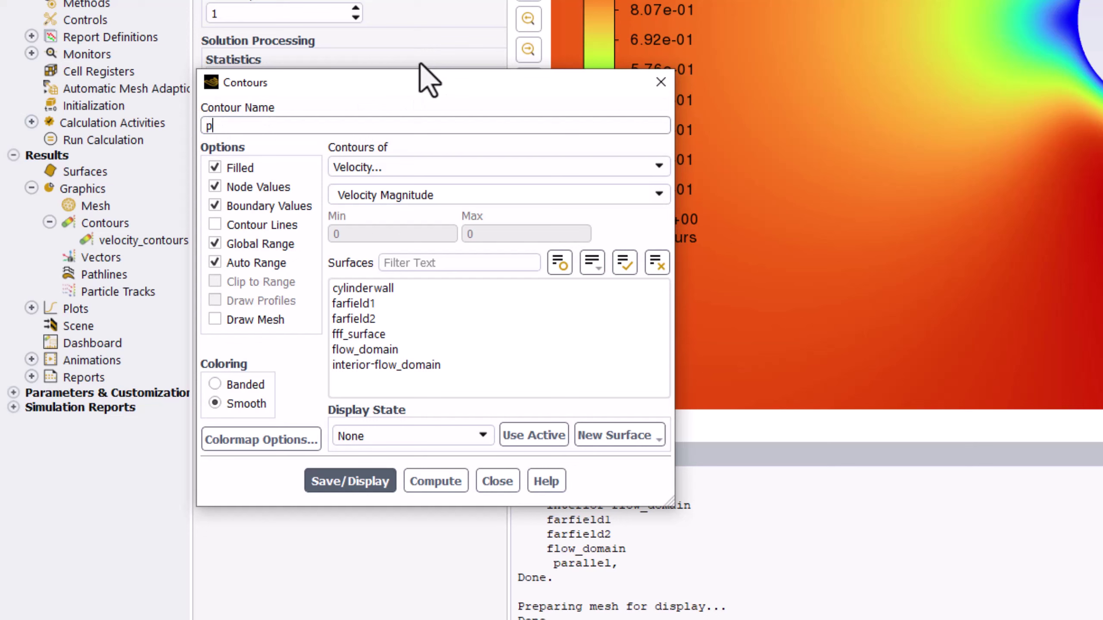
text(ressure_contours)
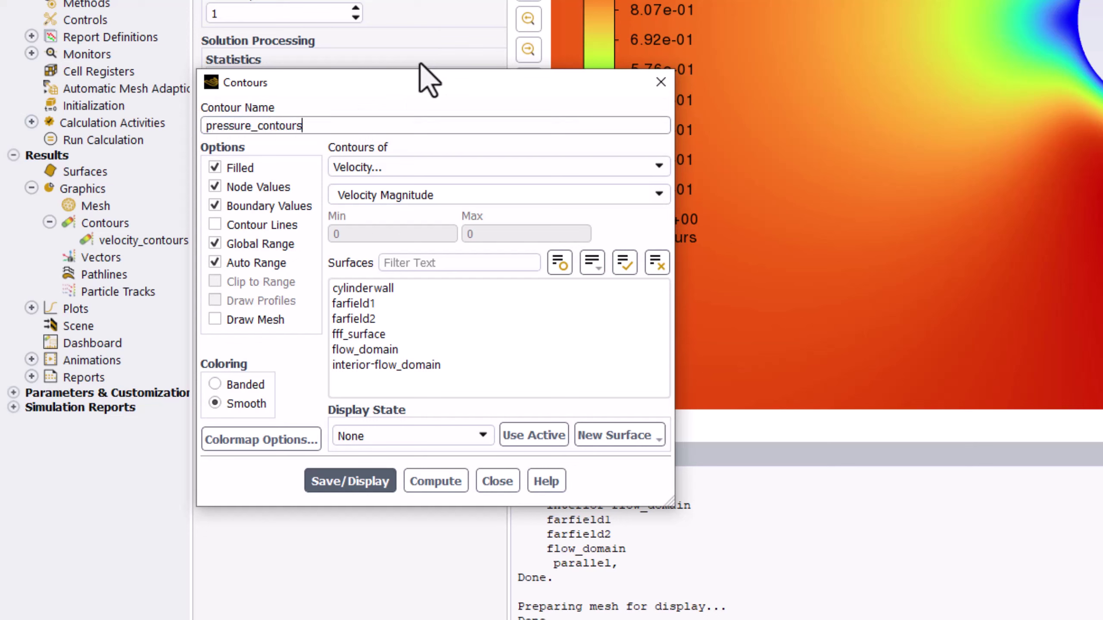
click(496, 174)
click(479, 190)
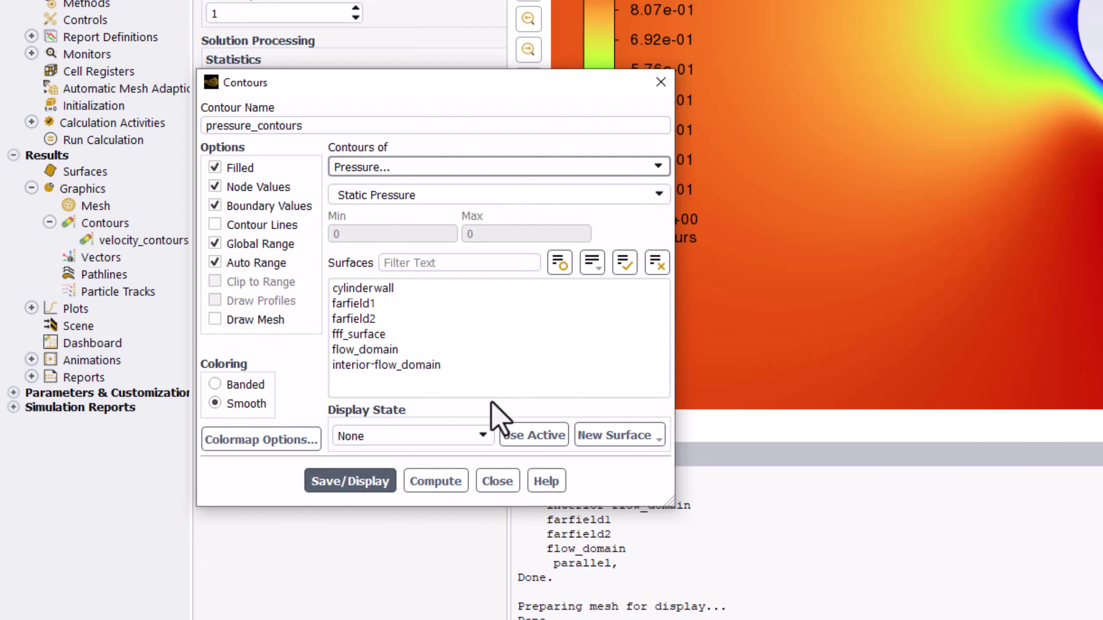
click(369, 482)
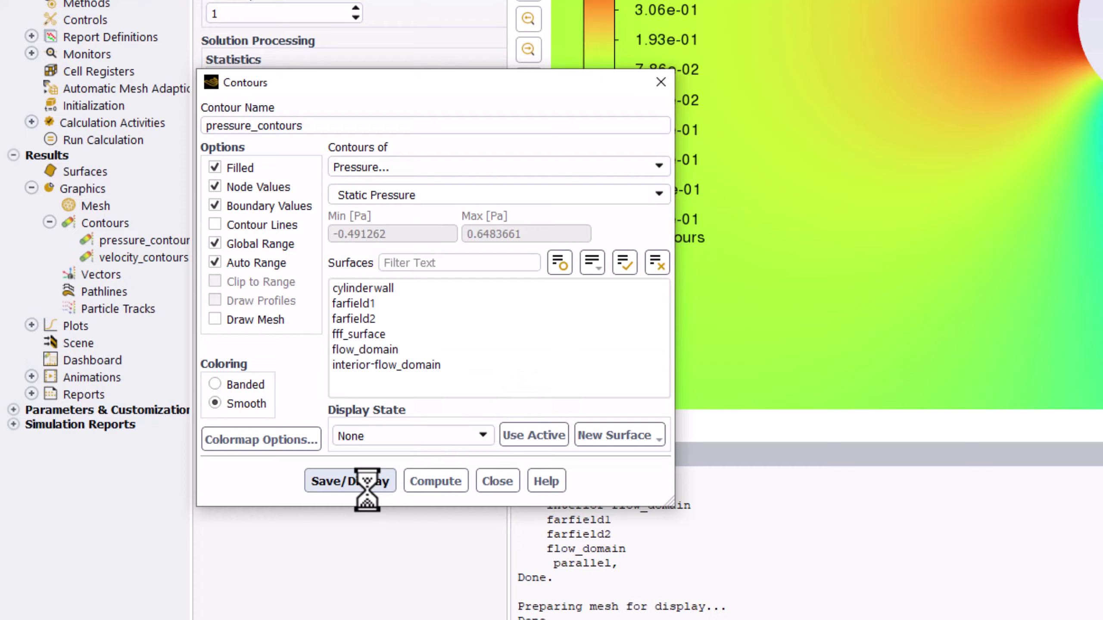
click(498, 481)
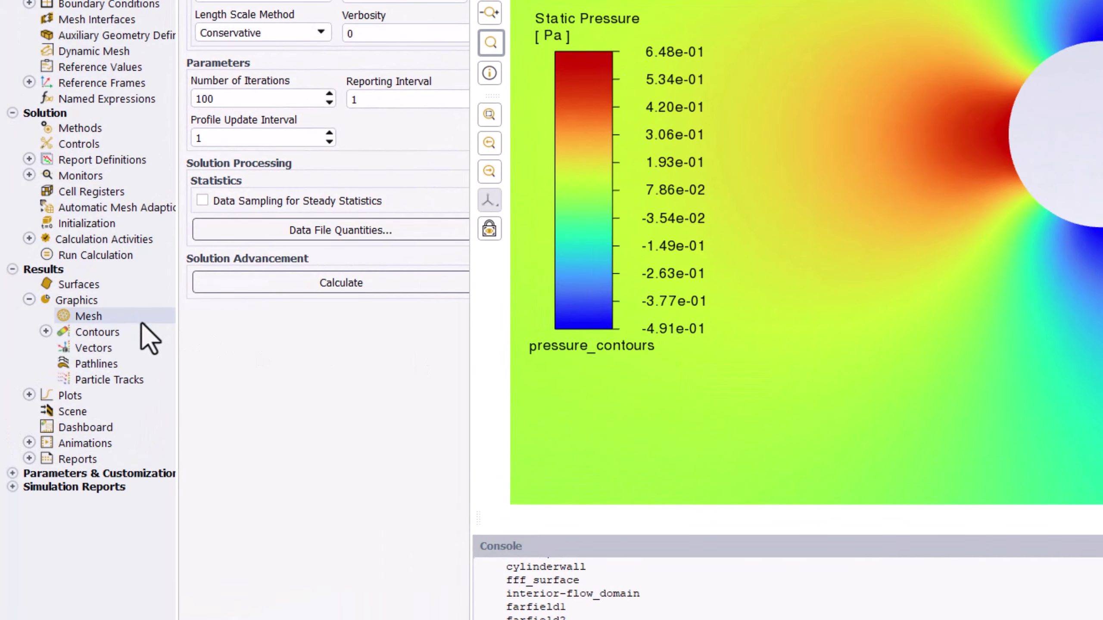
Display the saved velocity_contours plot in a new graphics window.
click(46, 331)
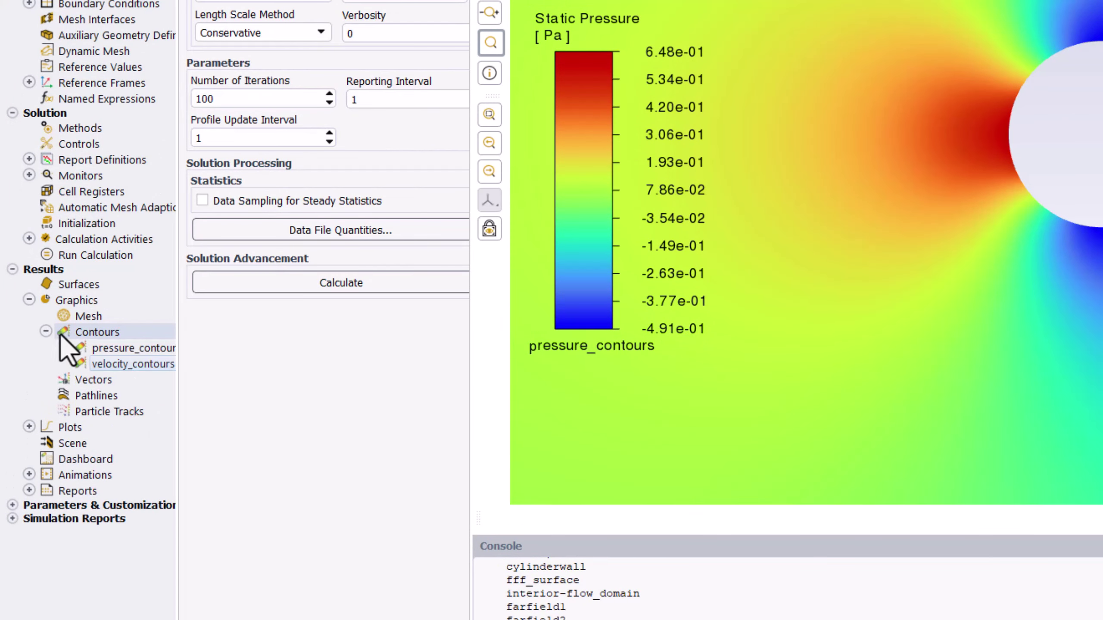
right_click(141, 366)
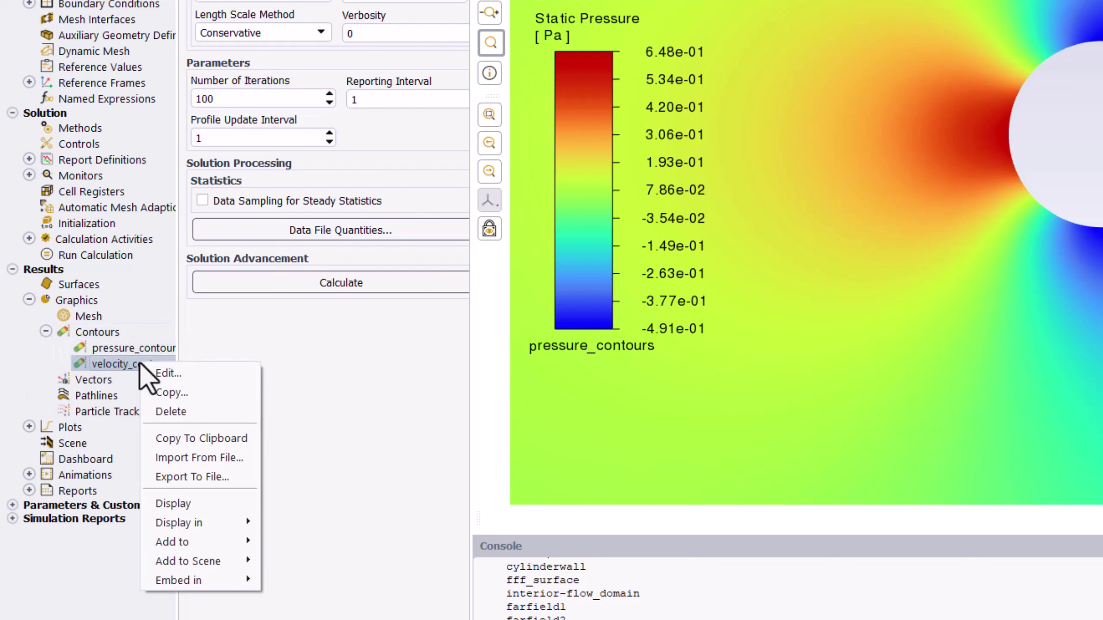
mouse_move(227, 523)
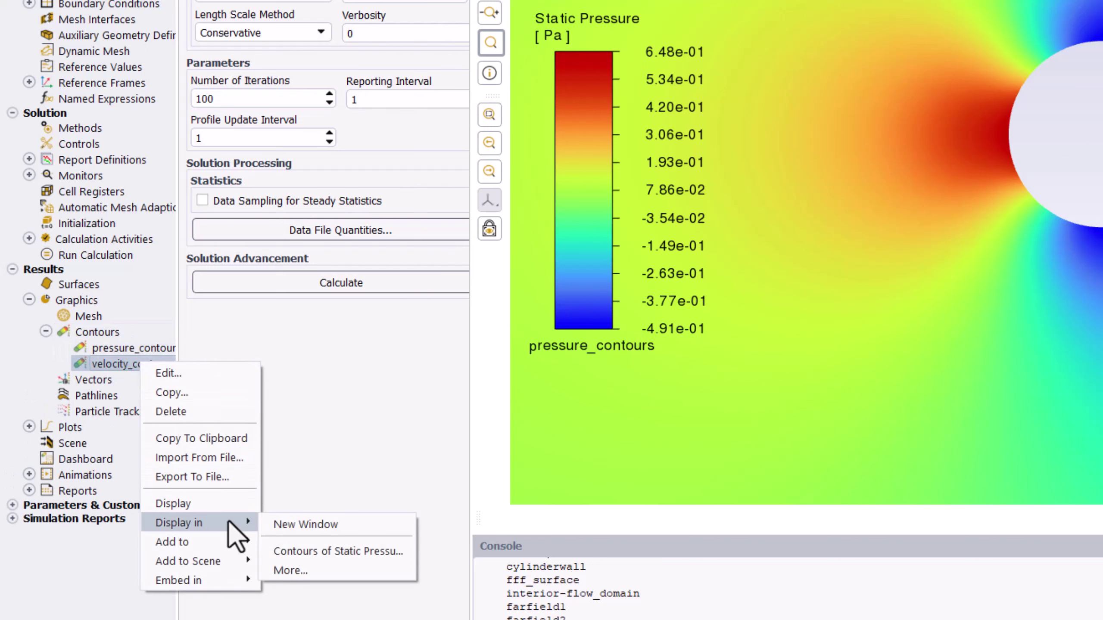
click(307, 525)
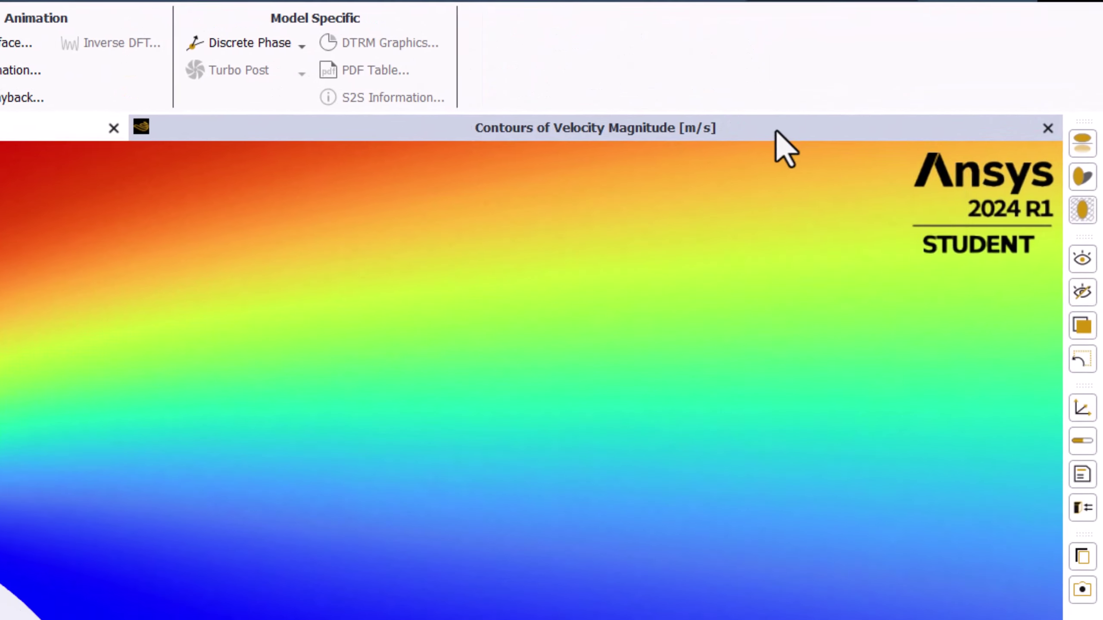
Switch to SubWindow View and place the velocity plot below the pressure plot at matching width.
right_click(959, 98)
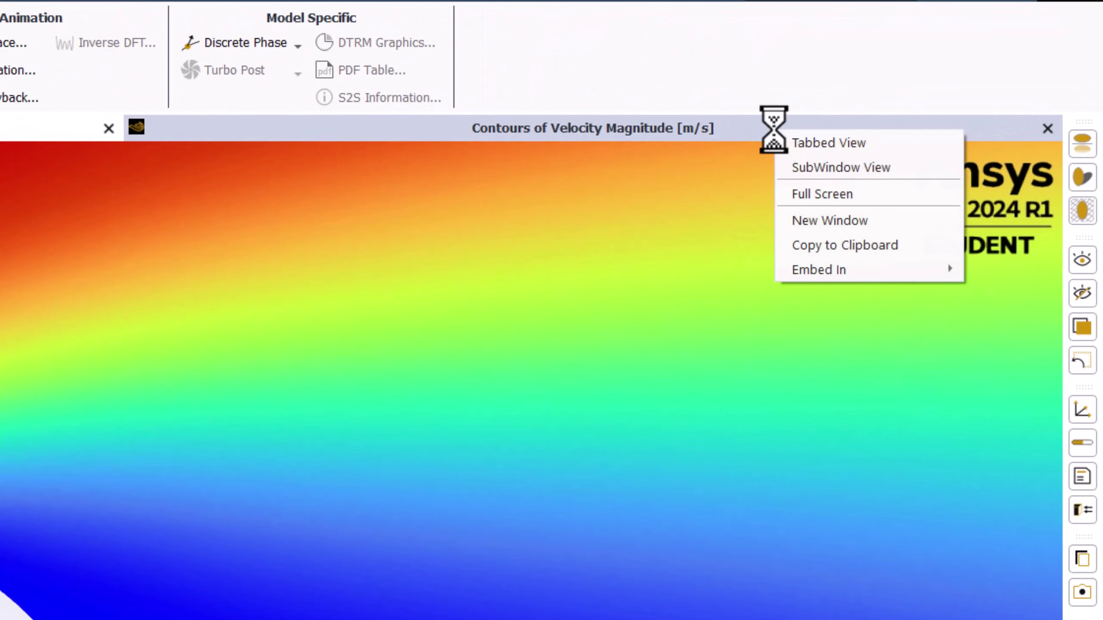
click(930, 168)
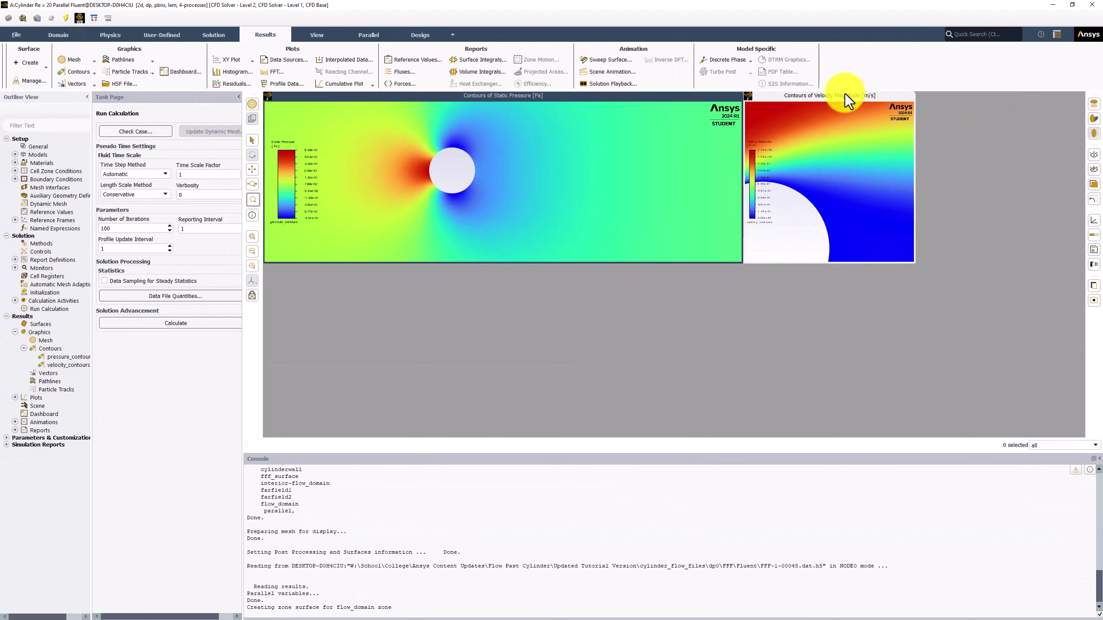
drag(806, 225, 365, 267)
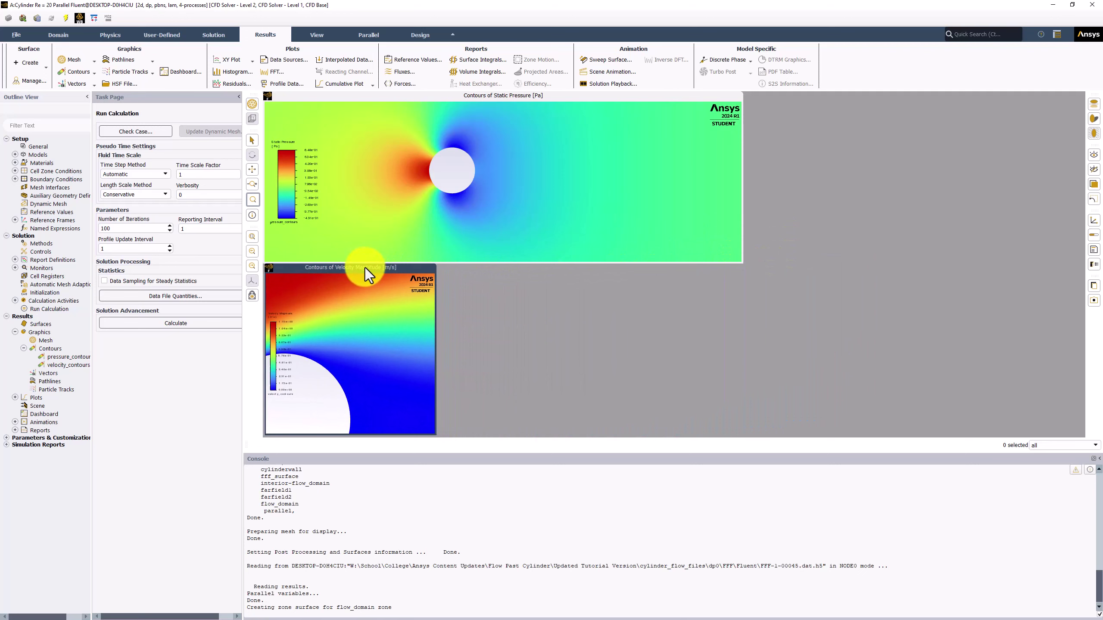
drag(434, 290, 743, 291)
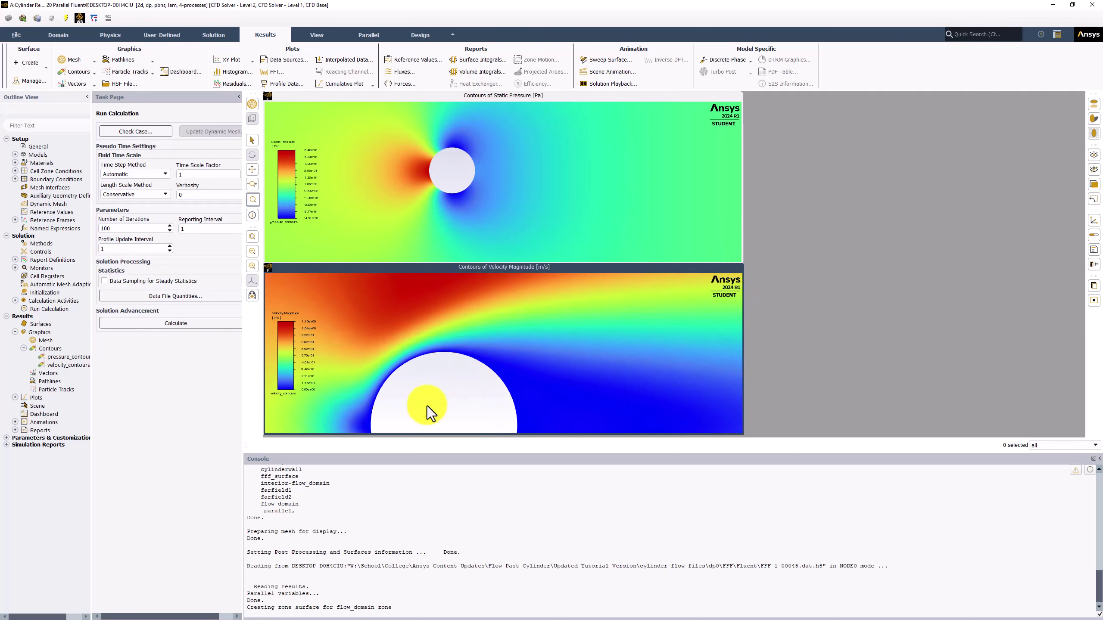
Zoom and pan the velocity plot so the cylinder lines up with the pressure plot.
scroll(427, 406, down, 3)
drag(430, 410, 403, 356)
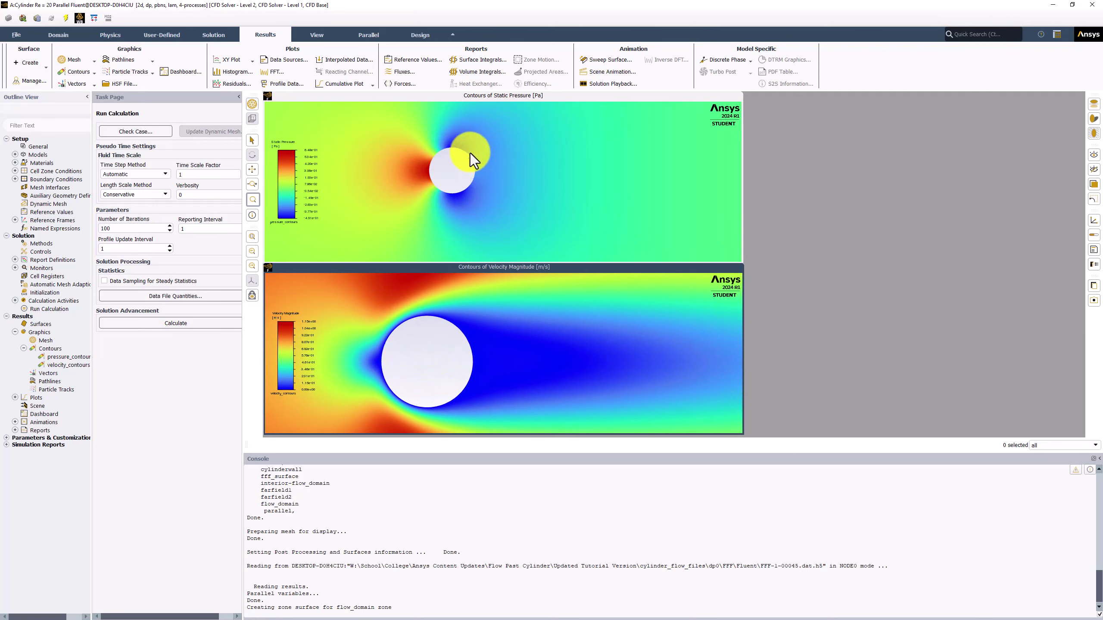
drag(471, 153, 452, 209)
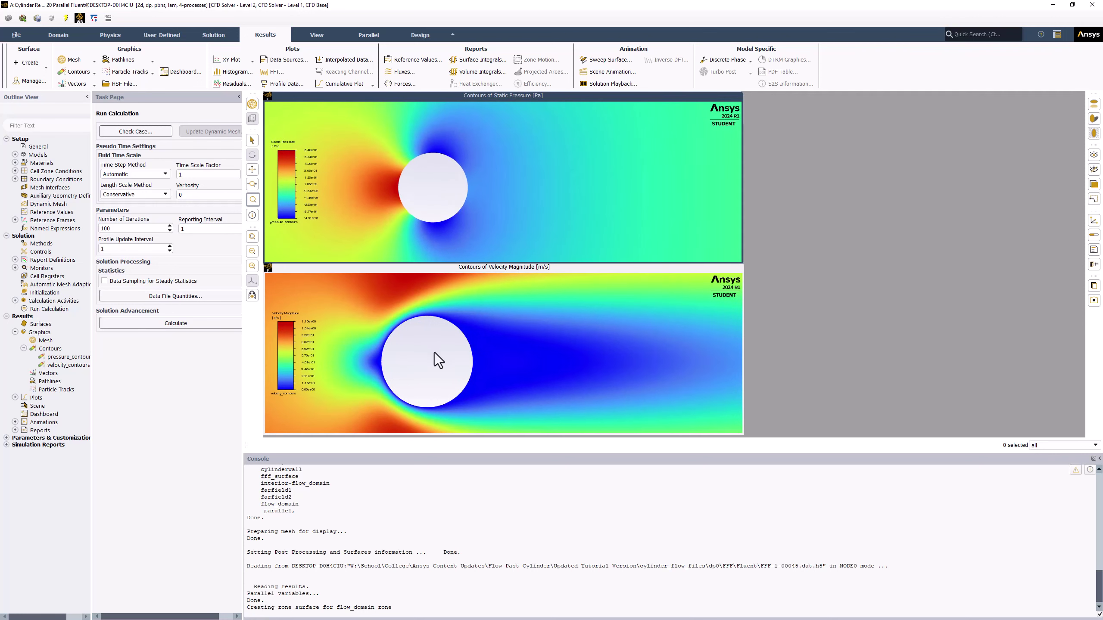
drag(435, 354, 548, 367)
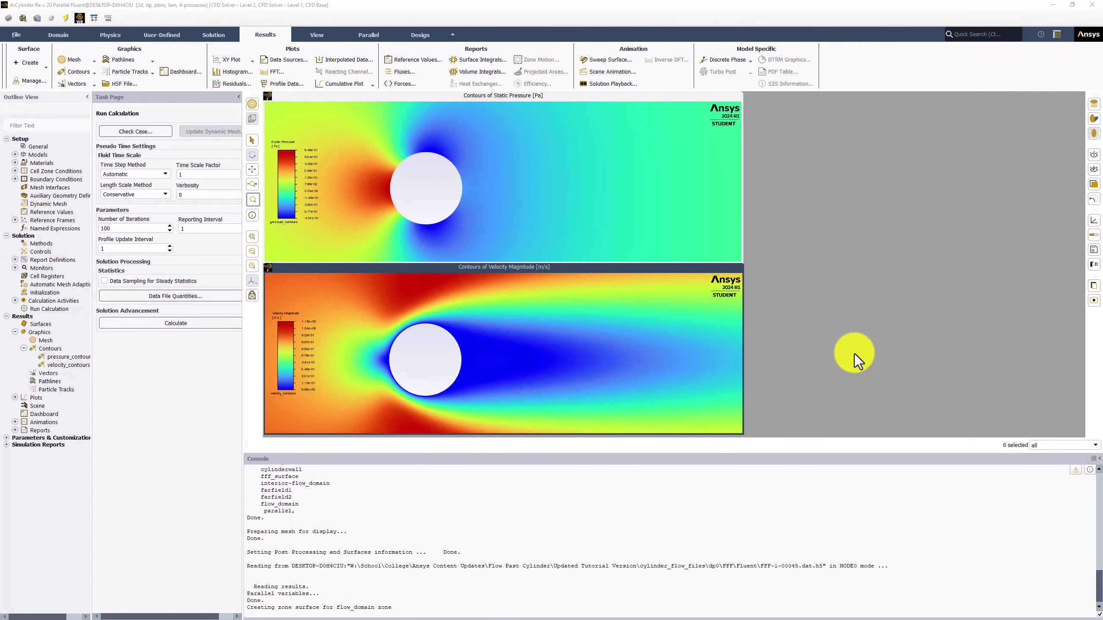
Switch the graphics layout to Tabbed View, showing the Velocity Magnitude plot alone.
right_click(658, 267)
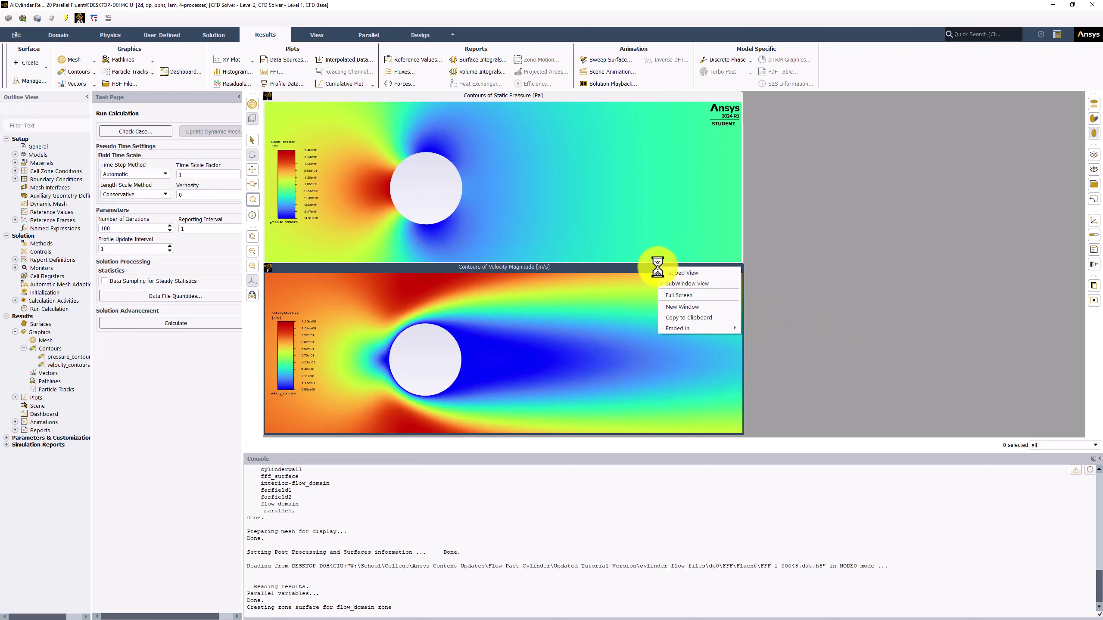
click(705, 272)
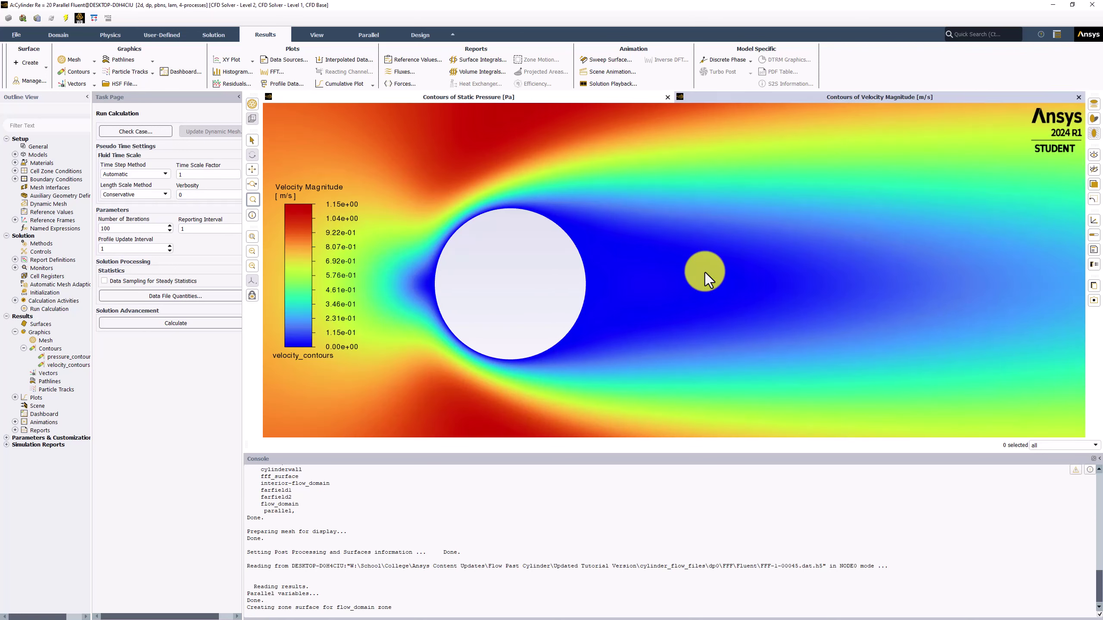